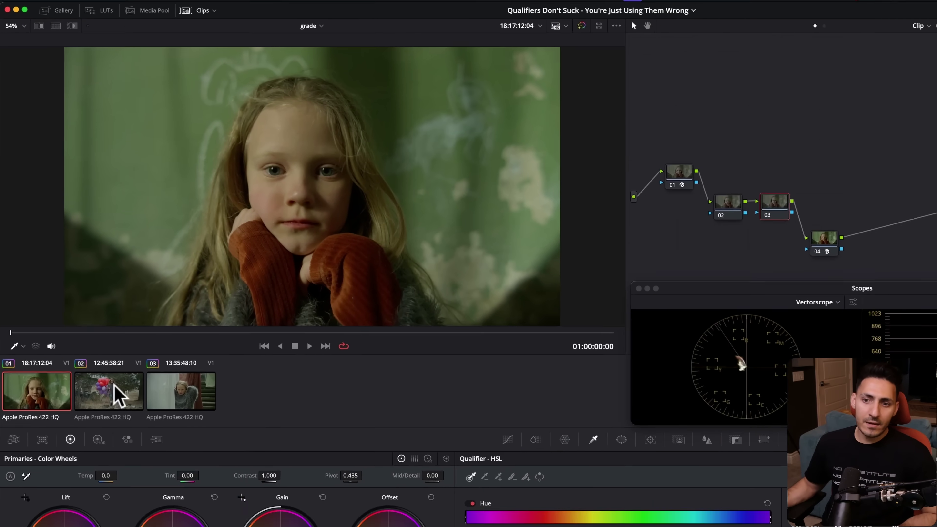
# Step: Compare the three shots and the balloon shot's waveform, ending back on the first shot
pyautogui.click(118, 397)
pyautogui.click(65, 400)
pyautogui.click(177, 400)
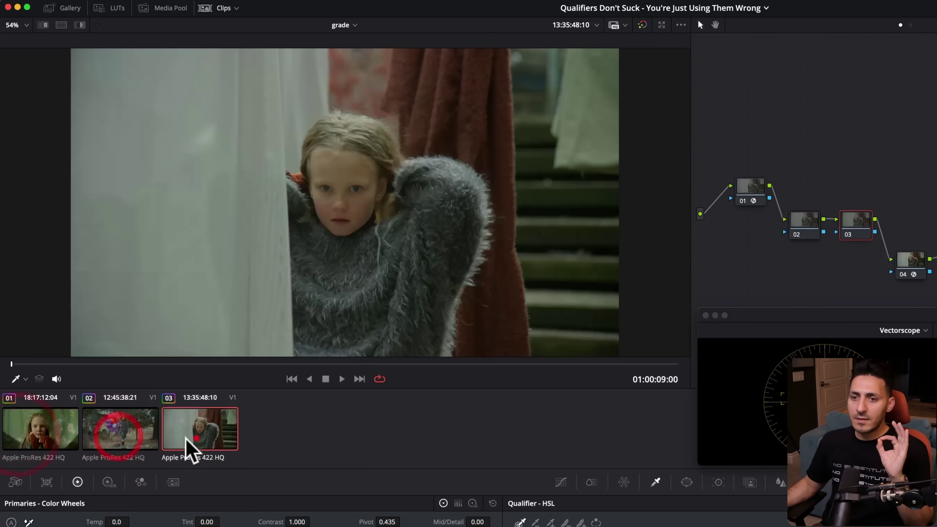
pyautogui.click(120, 437)
pyautogui.click(40, 434)
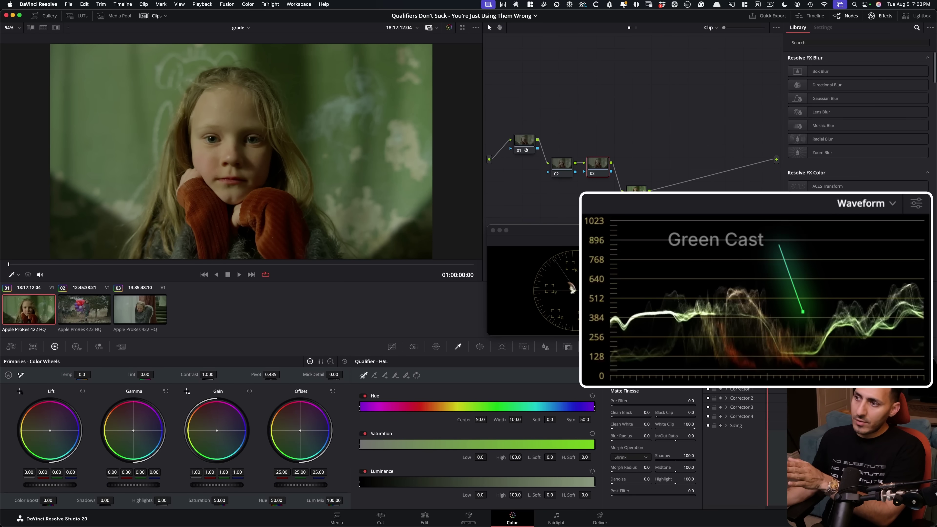
pyautogui.click(105, 318)
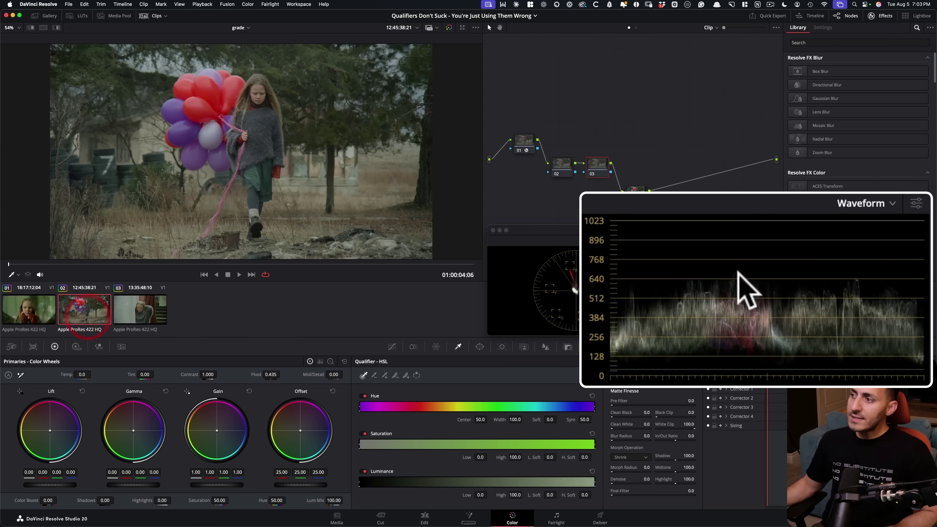
pyautogui.click(285, 263)
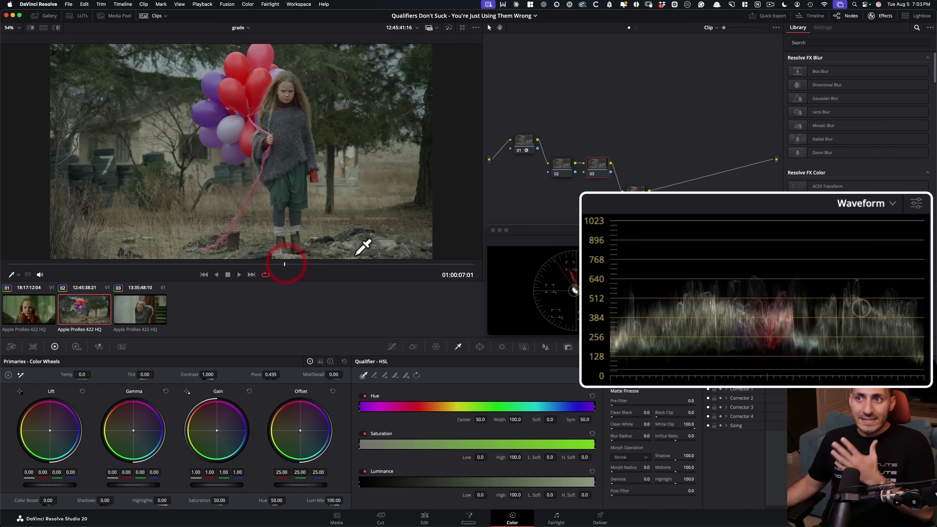
pyautogui.click(148, 307)
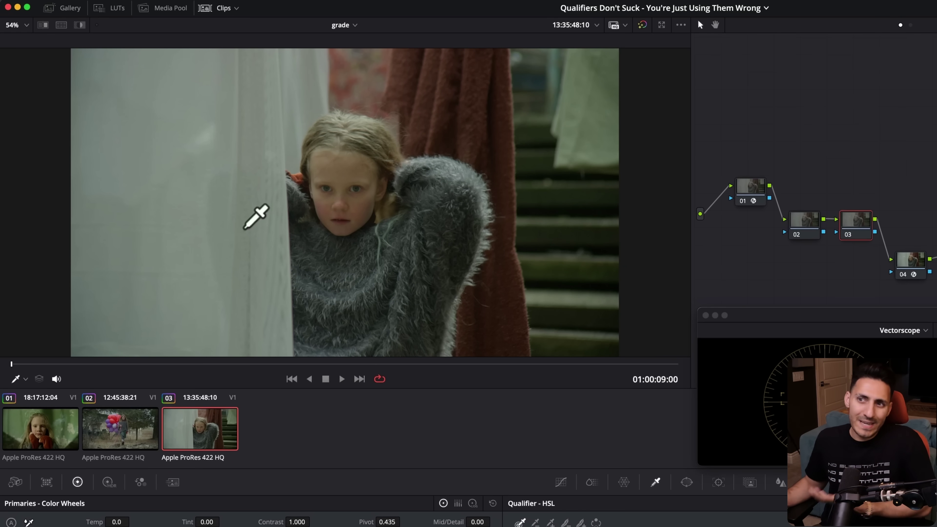
pyautogui.click(41, 439)
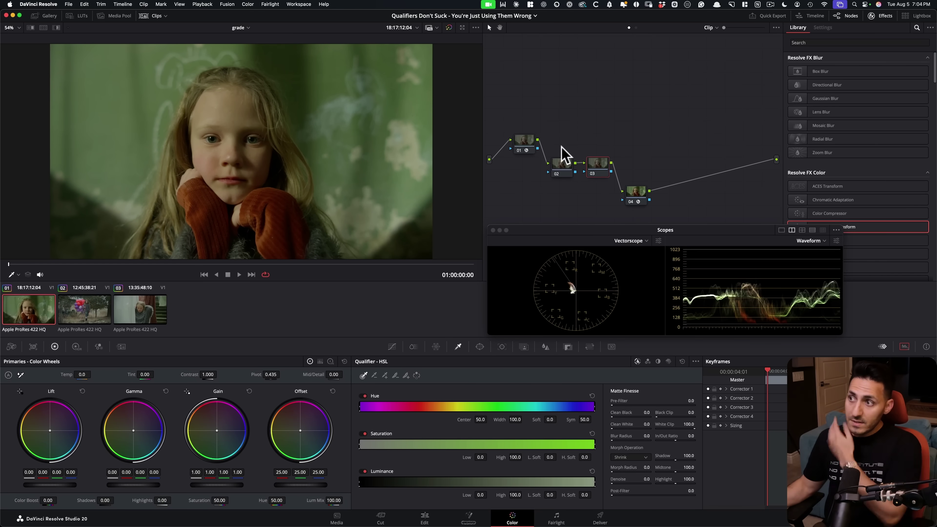
# Step: Label node 02 'bal', balance Shadow and Light on the HDR wheels, then check clip 03
pyautogui.click(561, 165)
pyautogui.write('bal')
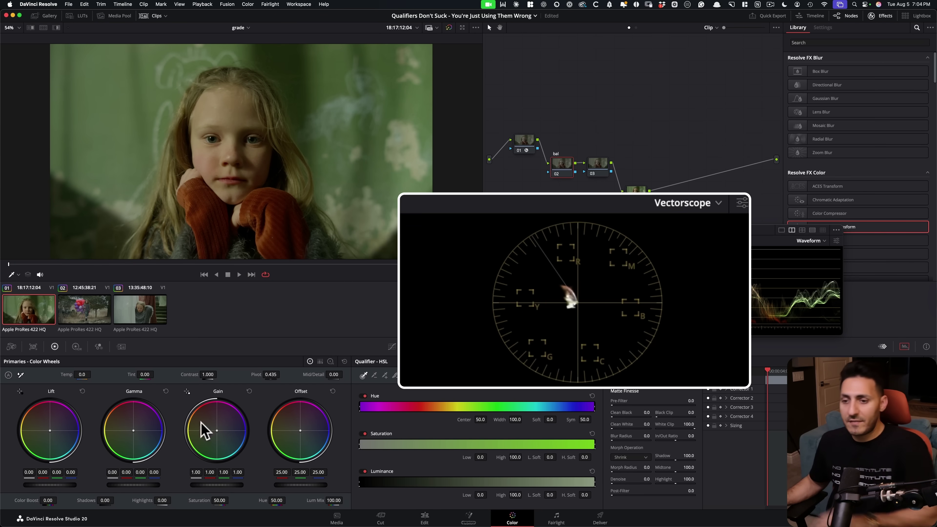
pyautogui.click(76, 347)
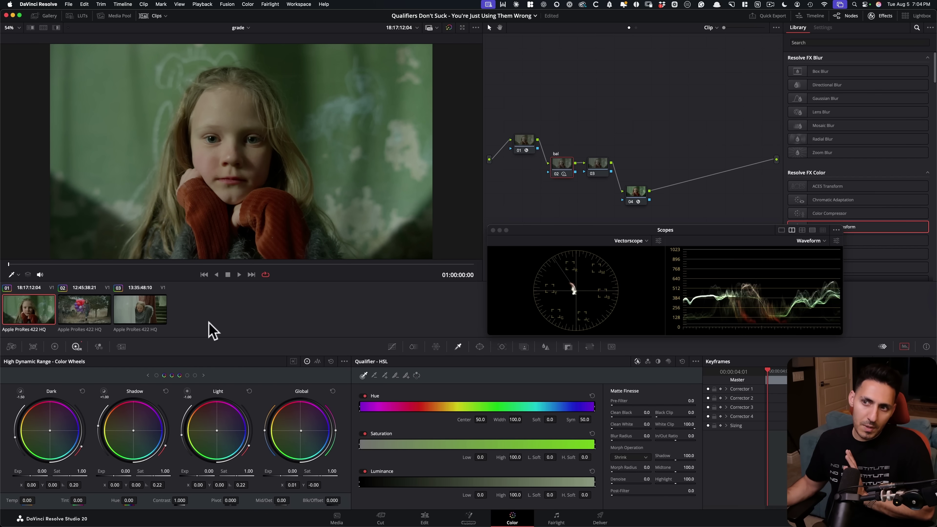
pyautogui.click(140, 318)
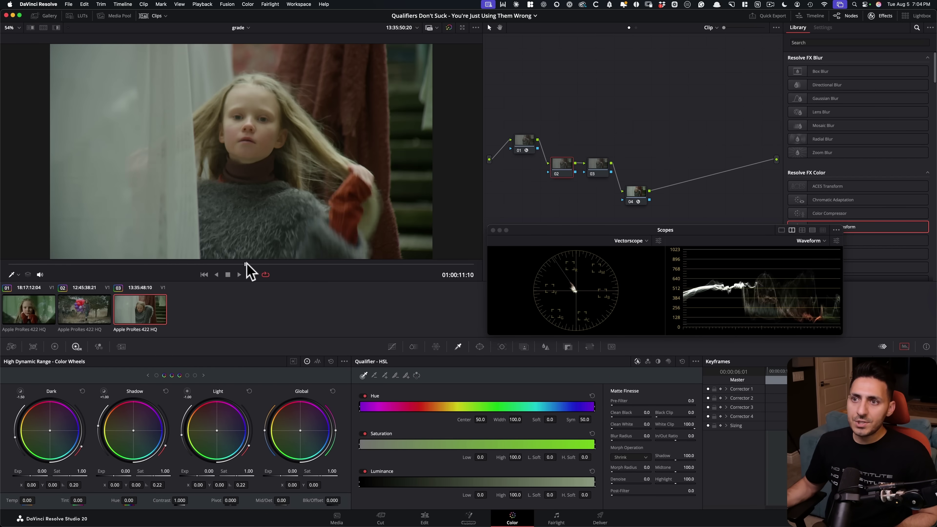
pyautogui.click(353, 264)
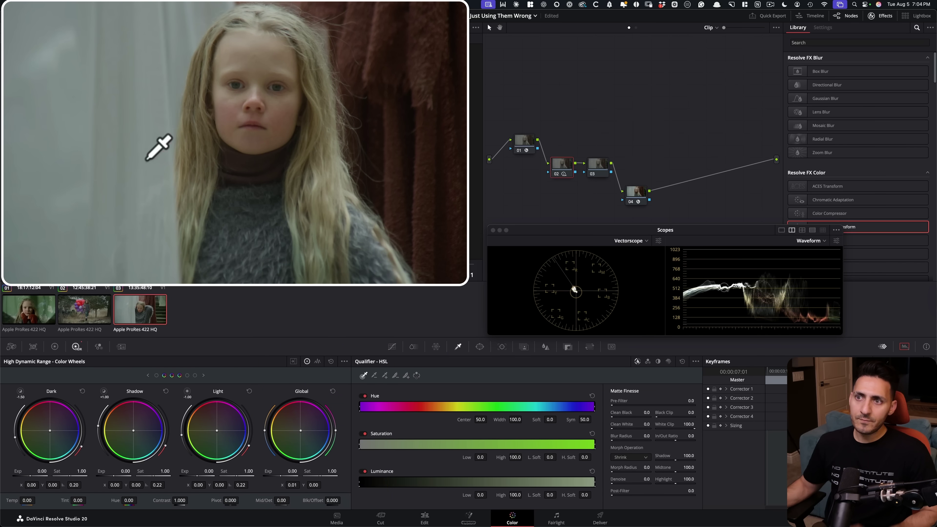
pyautogui.click(52, 314)
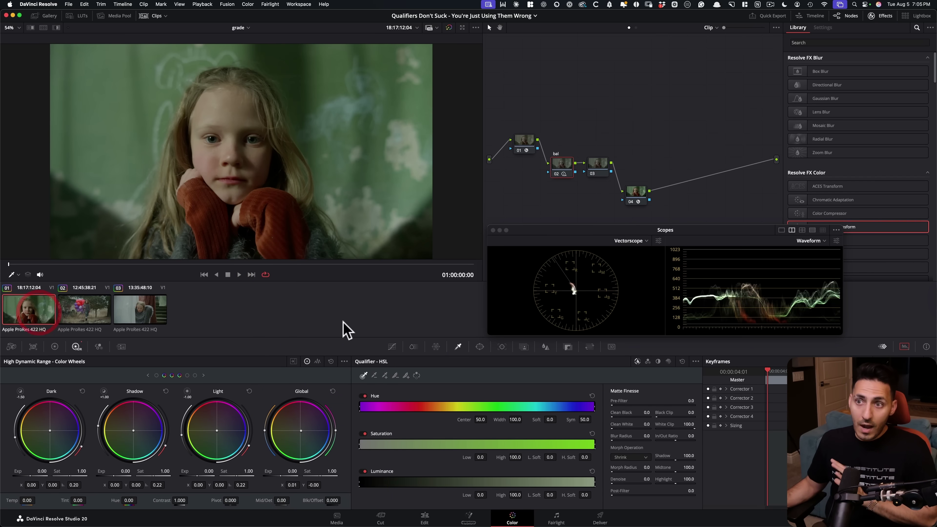
pyautogui.click(80, 318)
pyautogui.click(162, 319)
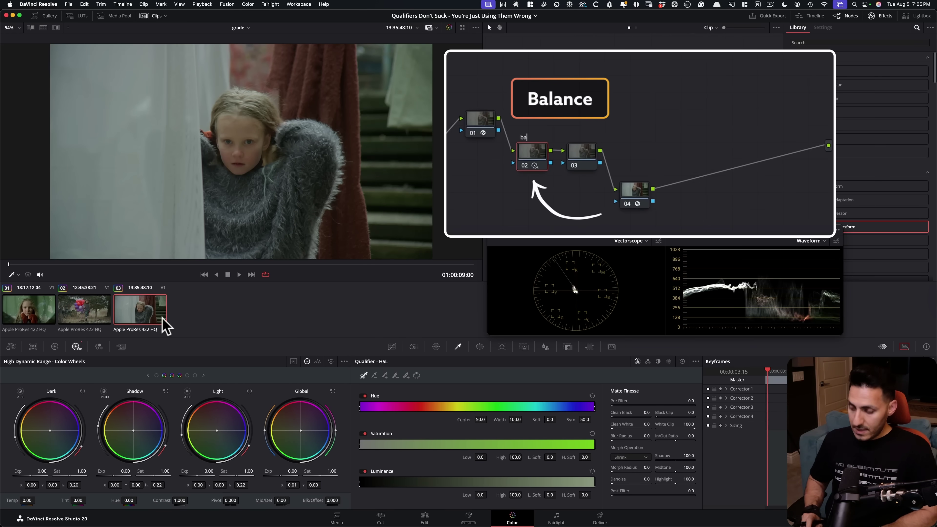
pyautogui.click(85, 320)
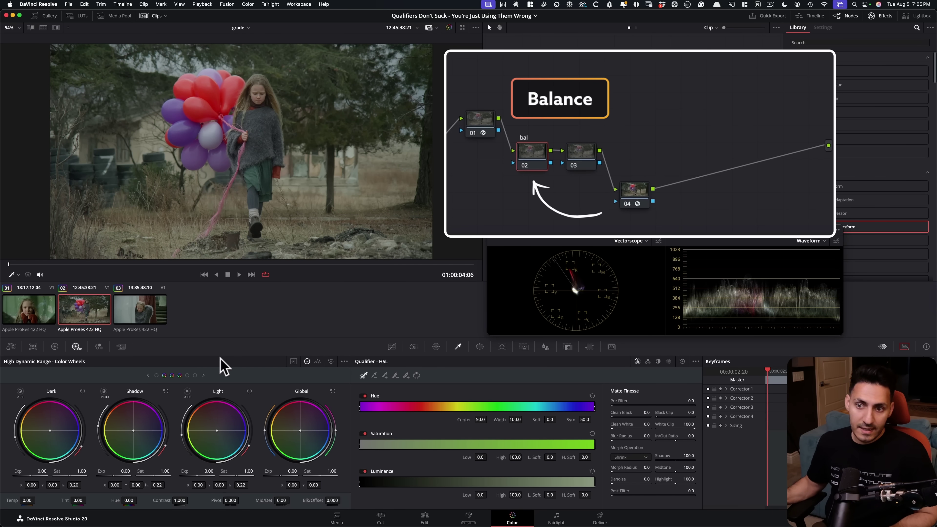
pyautogui.click(131, 319)
pyautogui.click(479, 127)
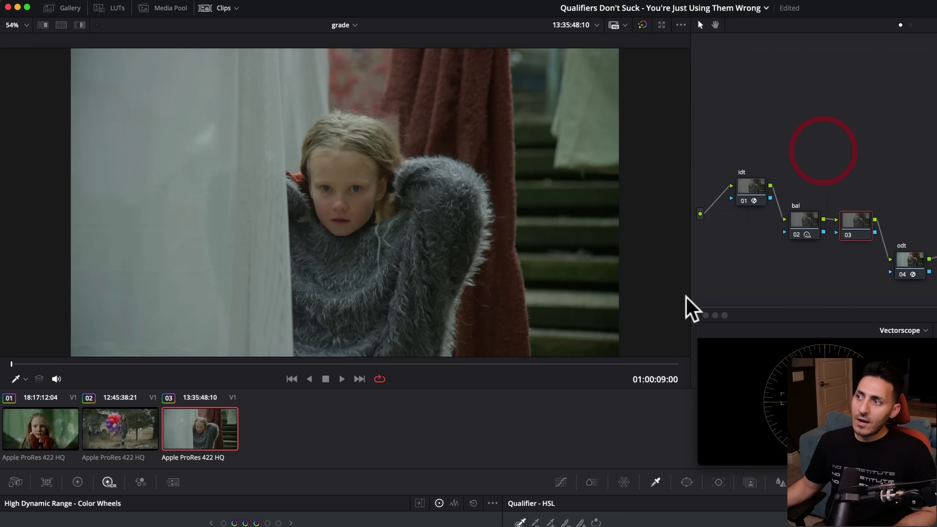
# Step: At 01:00:02:15 on the first shot, sample her forehead into node 03's qualifier (hue centre 39.6)
pyautogui.click(44, 428)
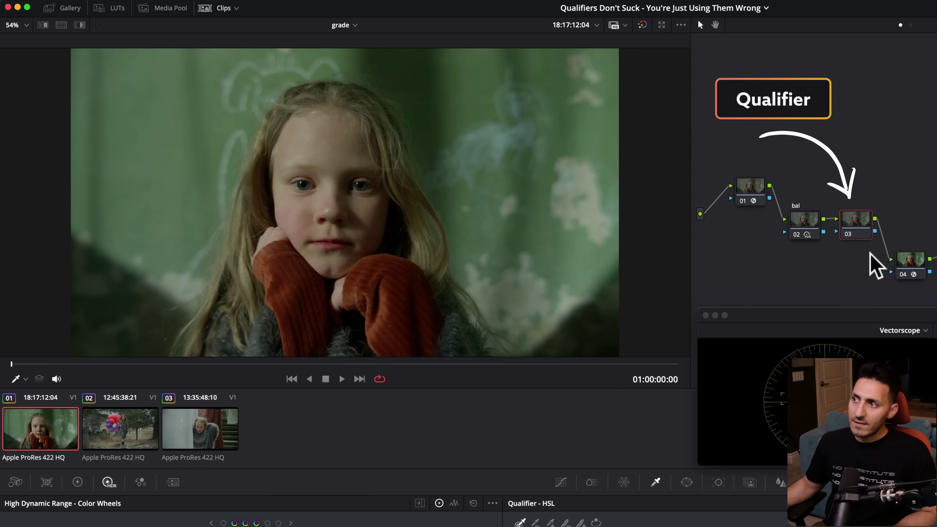
pyautogui.click(187, 436)
pyautogui.click(138, 440)
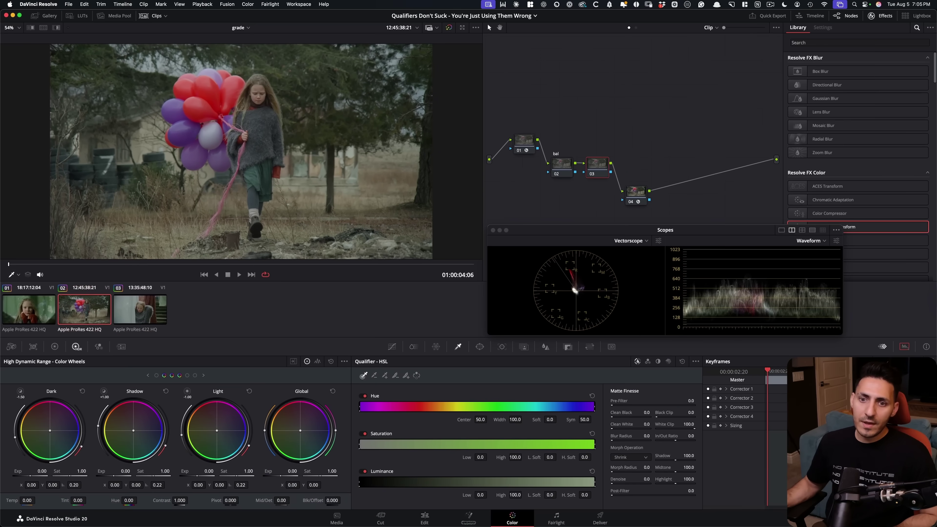
pyautogui.press('Up')
pyautogui.click(297, 264)
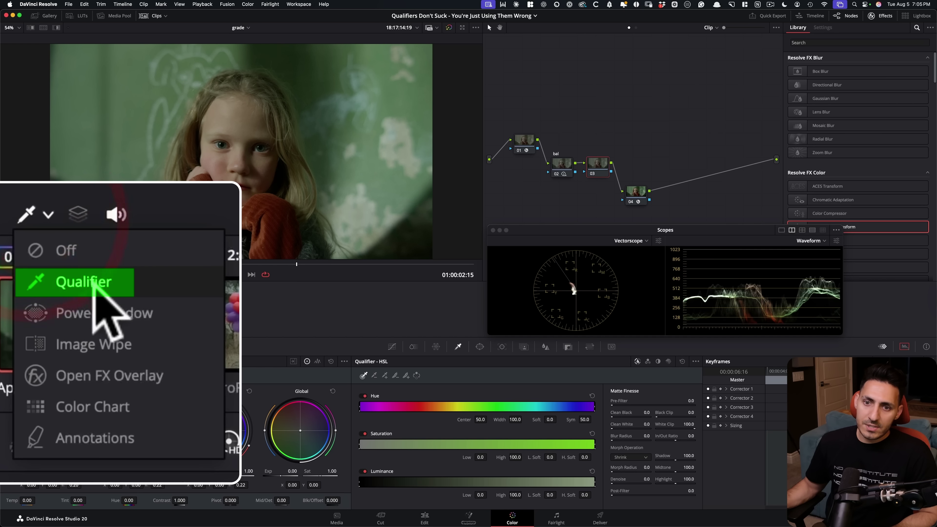
pyautogui.click(245, 115)
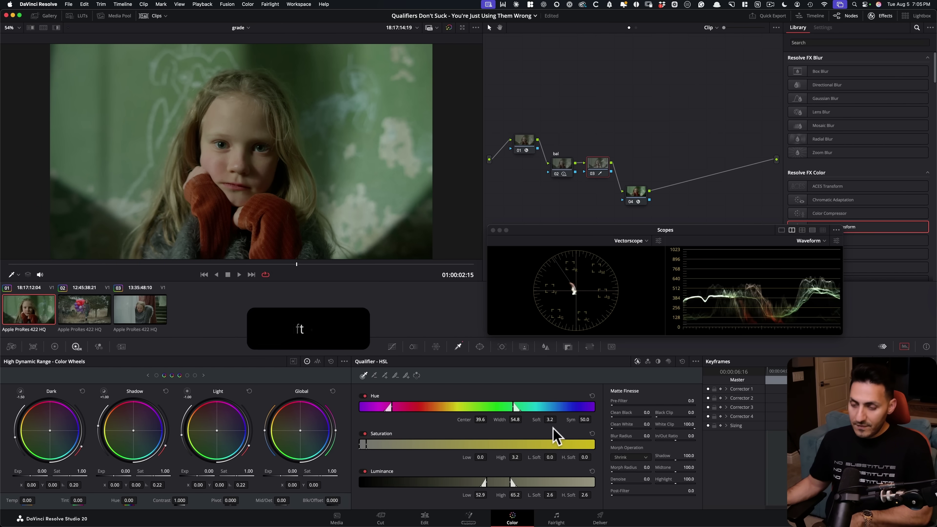
# Step: Toggle Shift+H highlight off and on, leaving the hue-width 54.8 skin matte shown against grey
pyautogui.hotkey('shift', 'h')
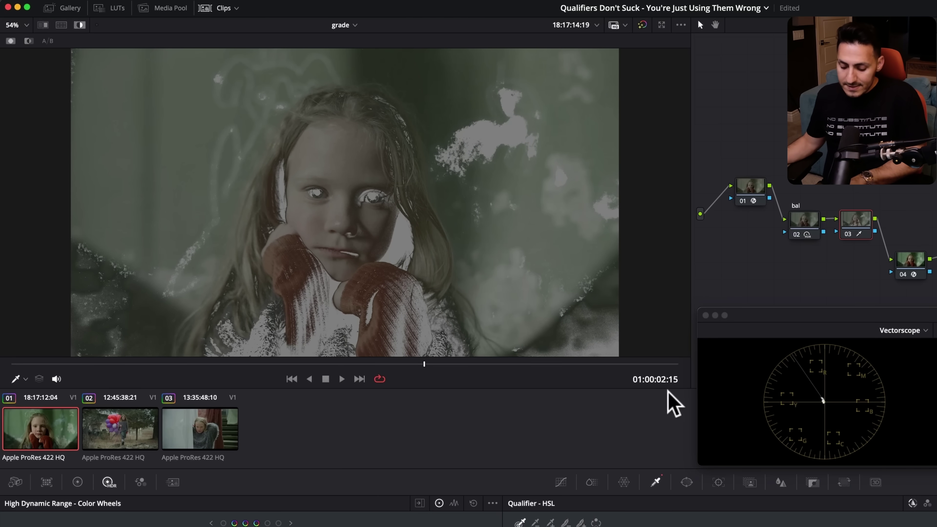
pyautogui.hotkey('shift', 'h')
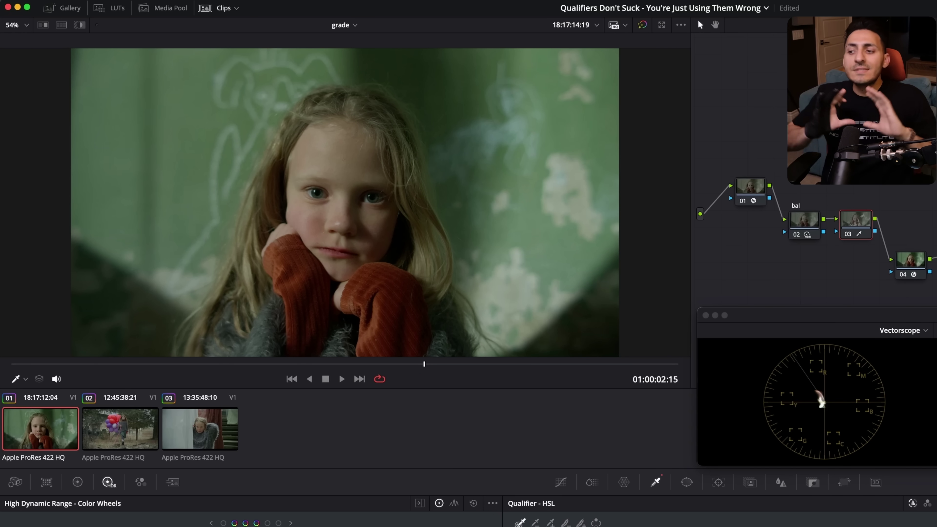
pyautogui.hotkey('shift', 'h')
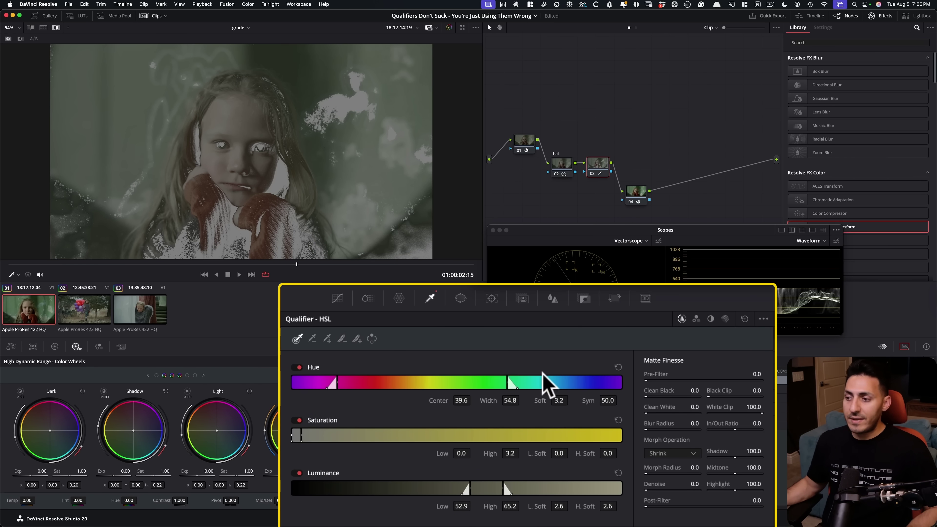
# Step: Narrow hue width to 11.5, set saturation 0.4–1.7, scrub to check the matte, then show full colour
pyautogui.moveTo(509, 384); pyautogui.dragTo(435, 384)
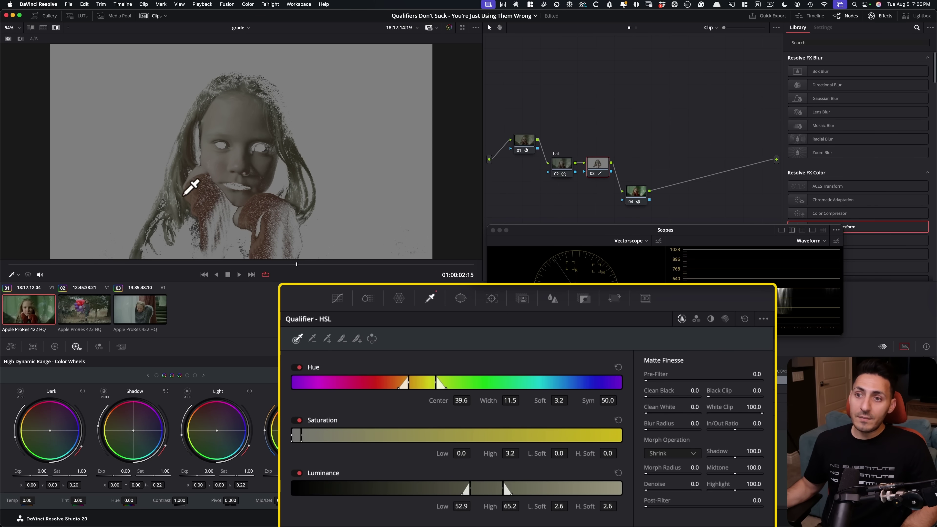
pyautogui.moveTo(510, 453); pyautogui.dragTo(504, 453)
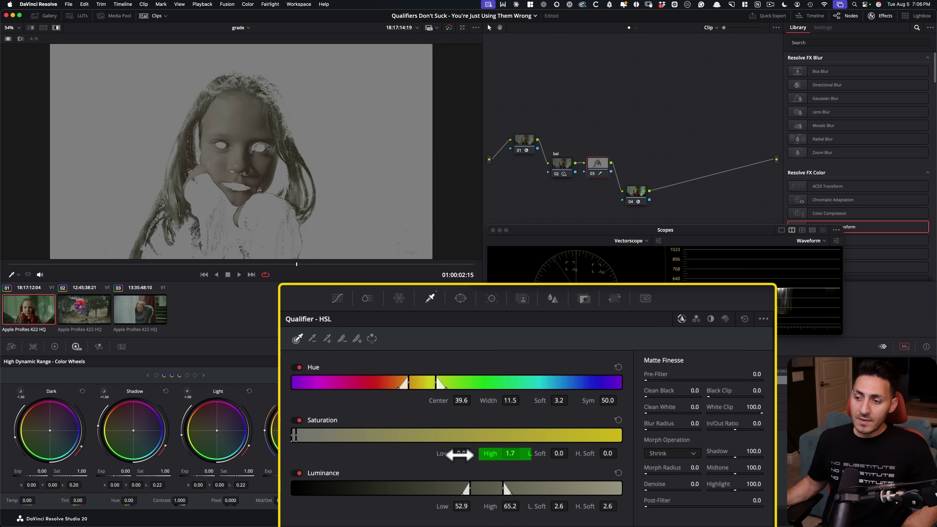
pyautogui.moveTo(461, 453); pyautogui.dragTo(466, 453)
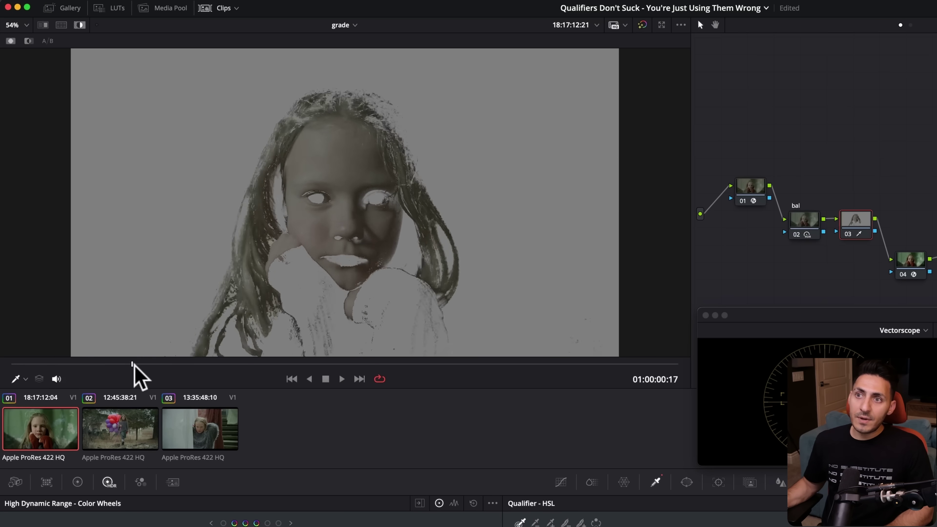
pyautogui.click(407, 364)
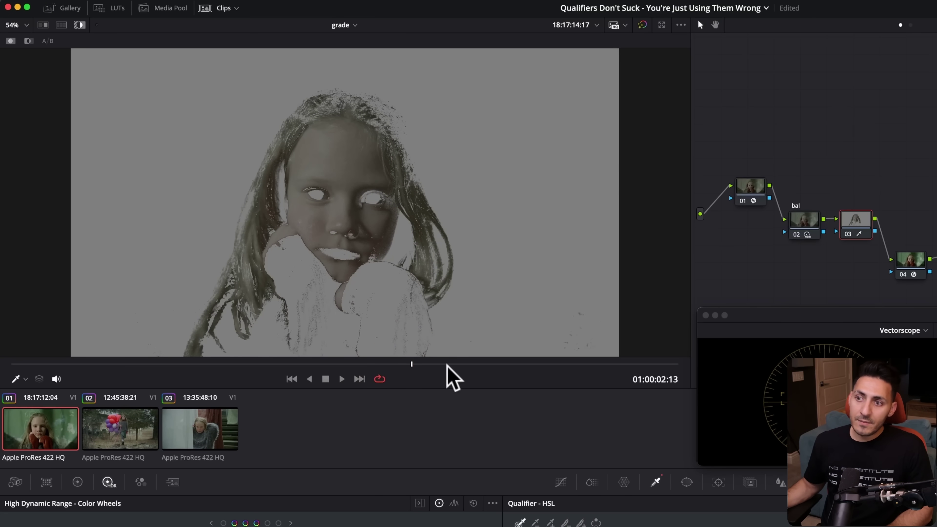
pyautogui.moveTo(415, 364); pyautogui.dragTo(477, 370)
pyautogui.hotkey('shift', 'h')
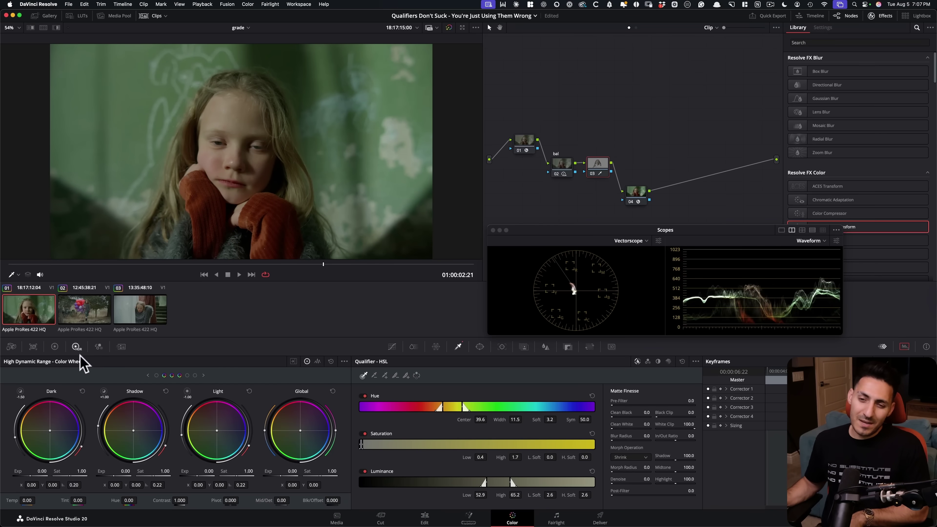
# Step: Switch to the Primaries wheels, zoom onto the face and scrub the shot to inspect skin edges
pyautogui.click(77, 481)
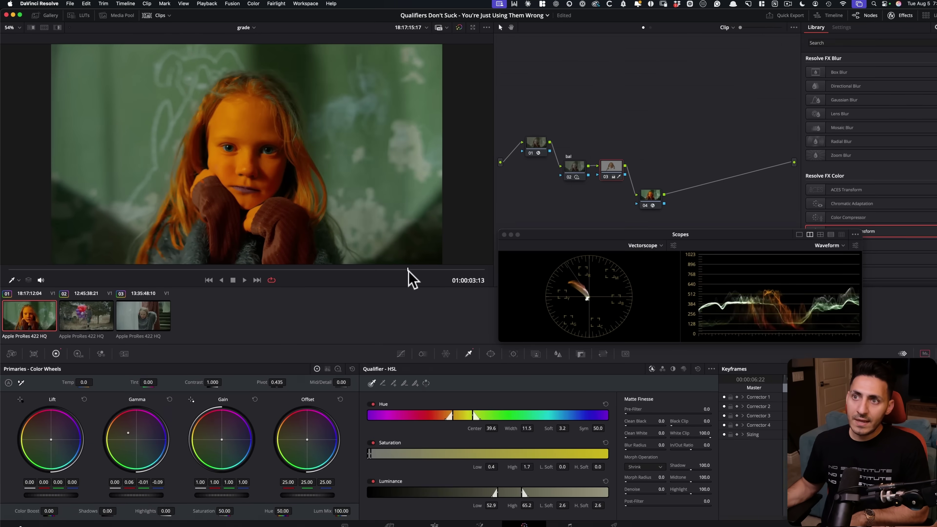
pyautogui.click(401, 264)
pyautogui.scroll(2, 273, 124)
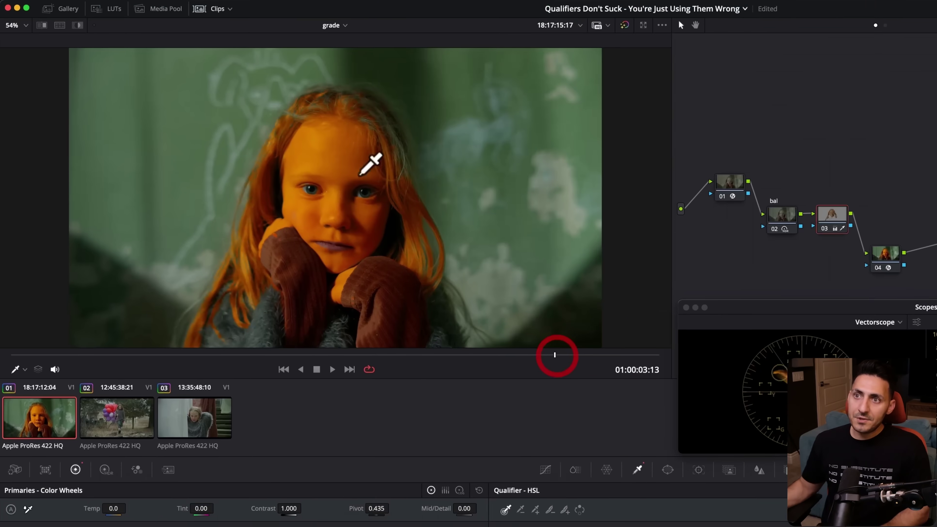
pyautogui.click(293, 190)
pyautogui.scroll(3, 469, 246)
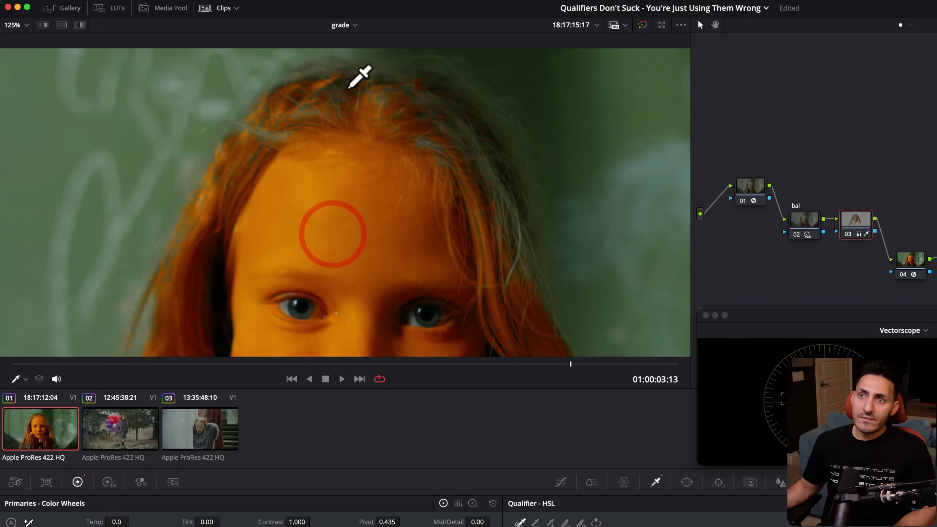
pyautogui.moveTo(405, 364); pyautogui.dragTo(258, 337)
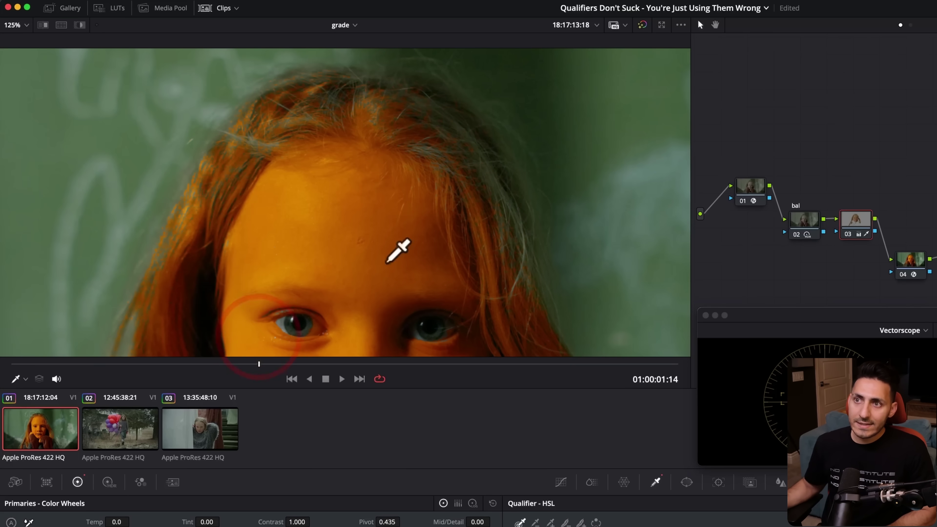
# Step: Play the shot twice to review the warm skin key, fitting the whole frame back in view
pyautogui.press('space')
pyautogui.hotkey('shift', 'z')
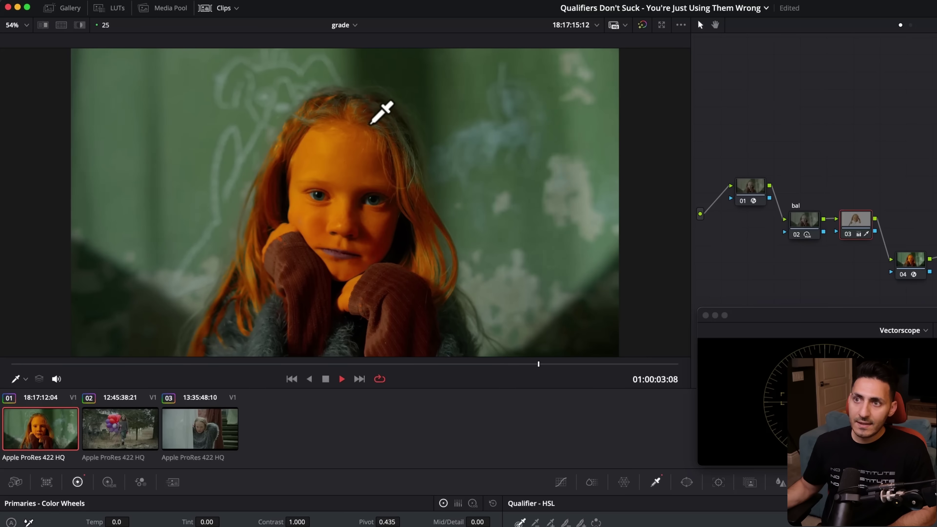
pyautogui.scroll(3, 370, 124)
pyautogui.press('space')
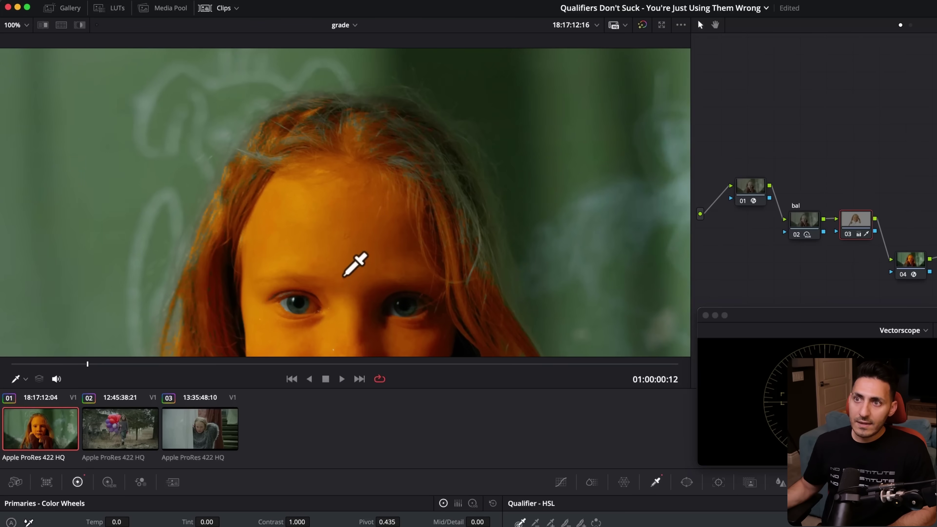
pyautogui.click(344, 276)
pyautogui.press('space')
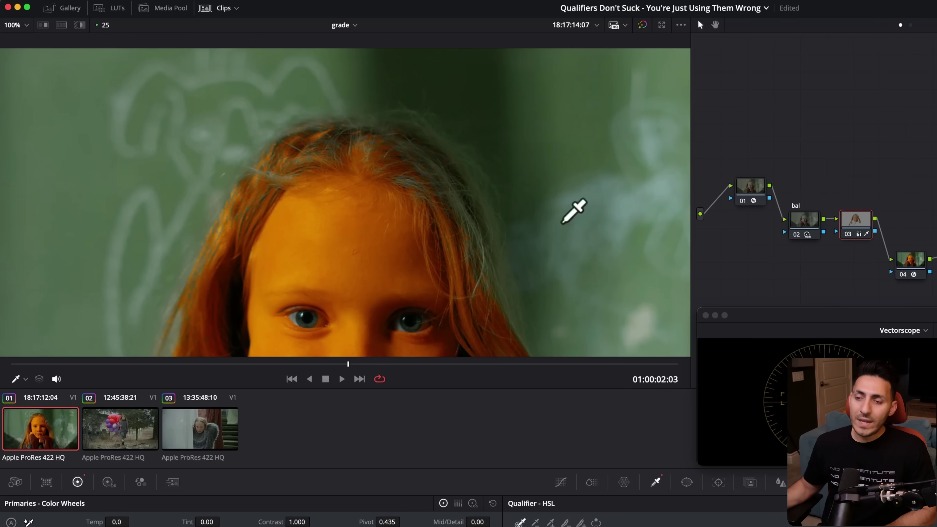
pyautogui.press('space')
pyautogui.hotkey('shift', 'z')
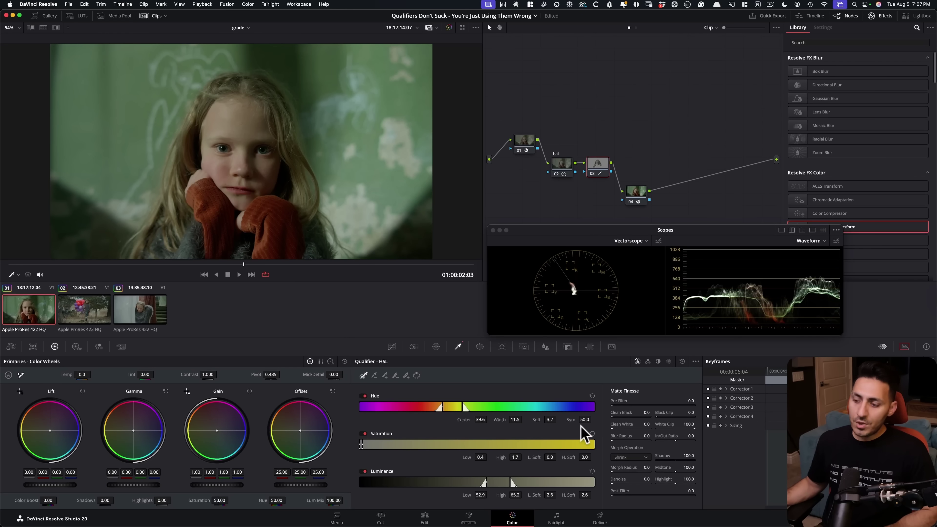
# Step: In matte view, drag saturation High to 1.9, hue Width to 12.6, luminance Low to 54.3, then show full colour
pyautogui.hotkey('shift', 'h')
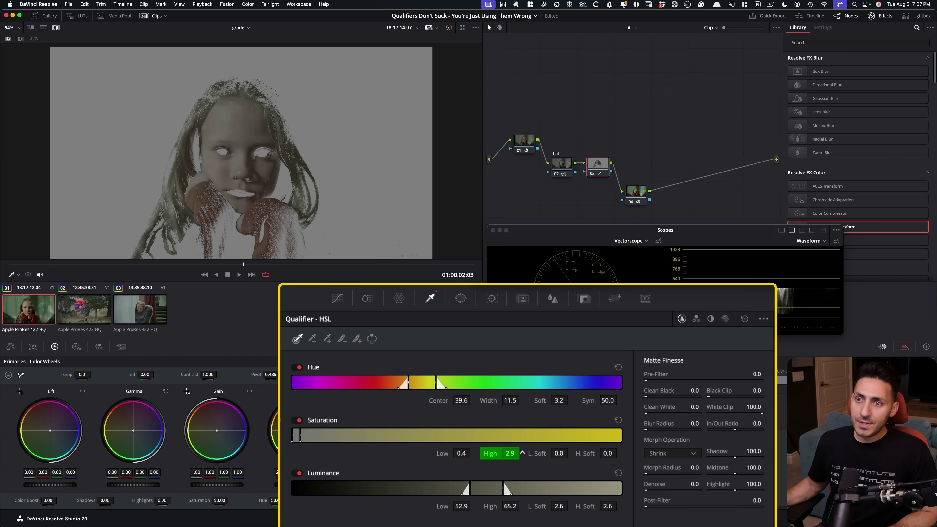
pyautogui.moveTo(294, 435); pyautogui.dragTo(297, 435)
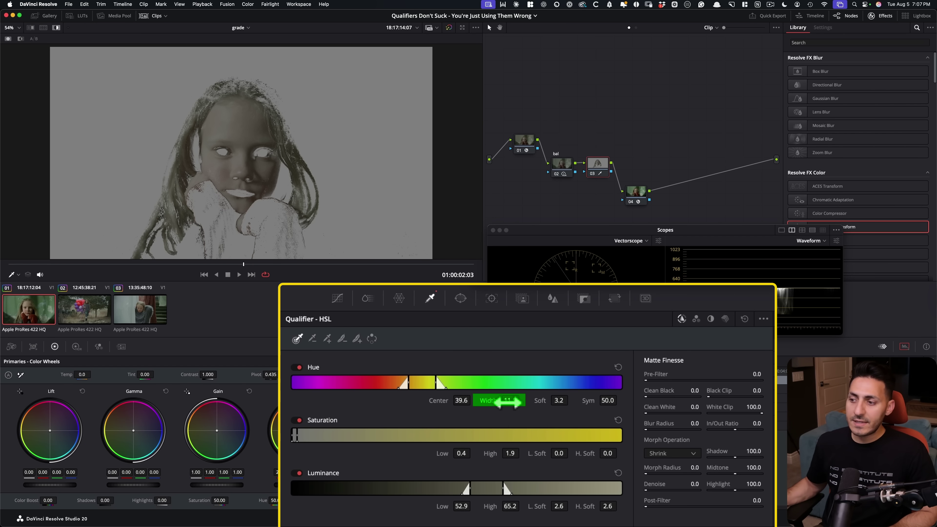
pyautogui.moveTo(501, 400); pyautogui.dragTo(486, 340)
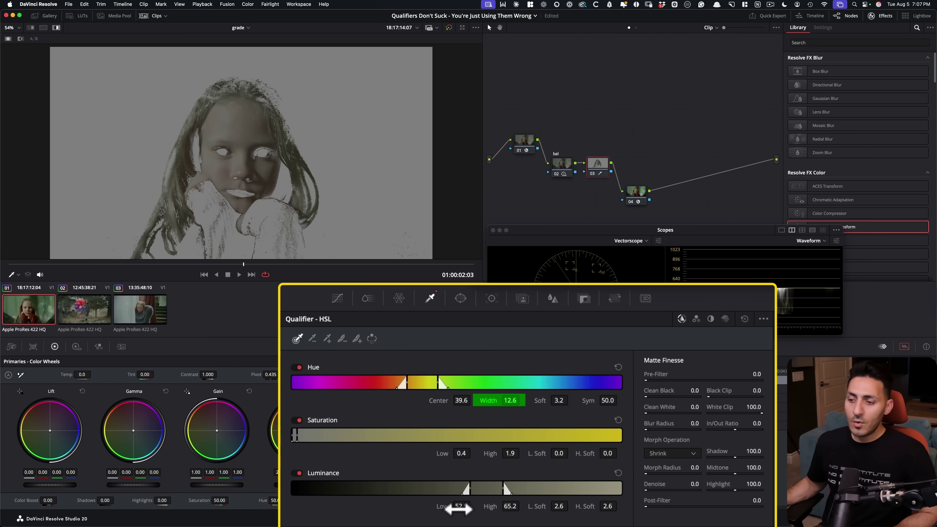
pyautogui.moveTo(462, 508); pyautogui.dragTo(465, 508)
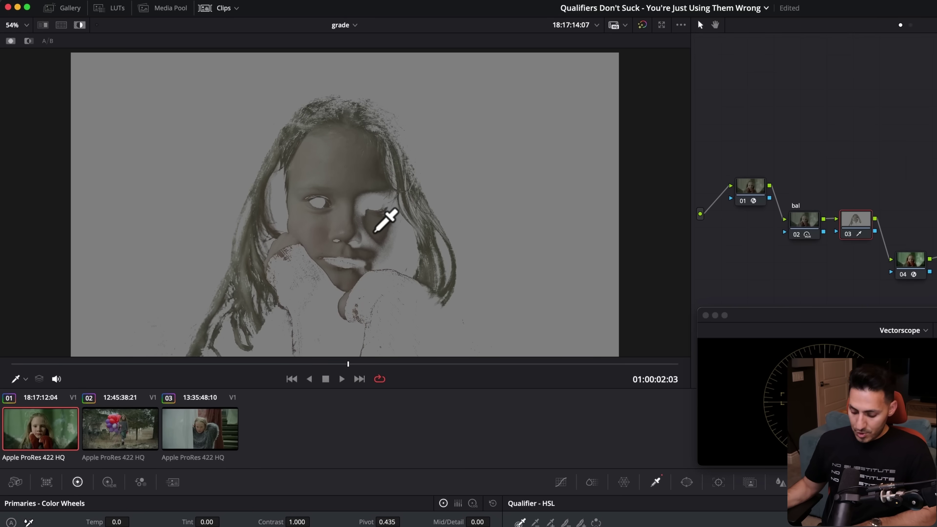
pyautogui.hotkey('shift', 'h')
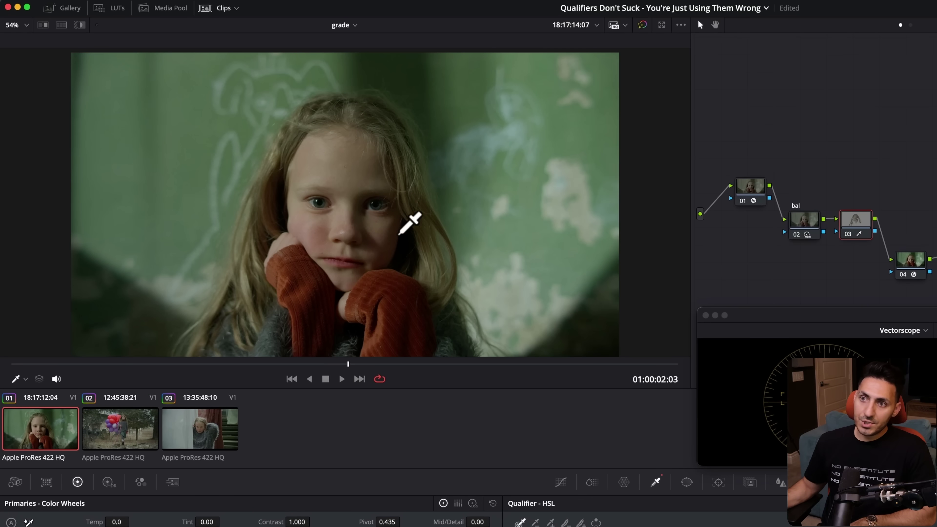
# Step: In matte view, give the skin key Denoise 45.4 and Blur Radius 13.8, then show full colour
pyautogui.hotkey('shift', 'h')
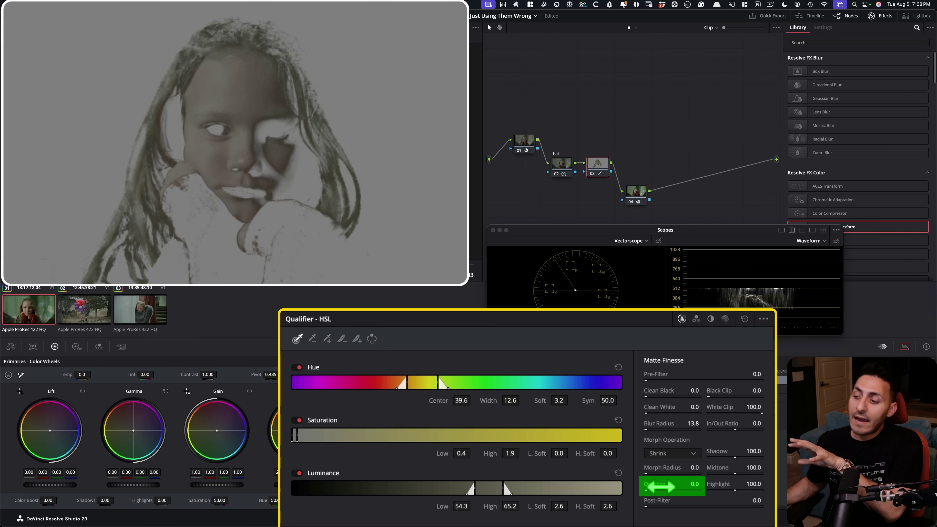
pyautogui.moveTo(658, 487); pyautogui.dragTo(682, 487)
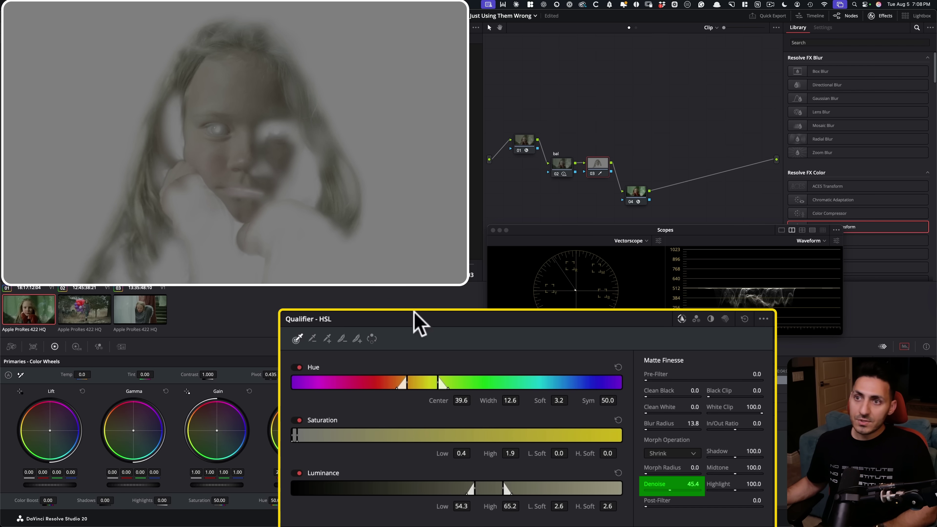
pyautogui.hotkey('shift', 'h')
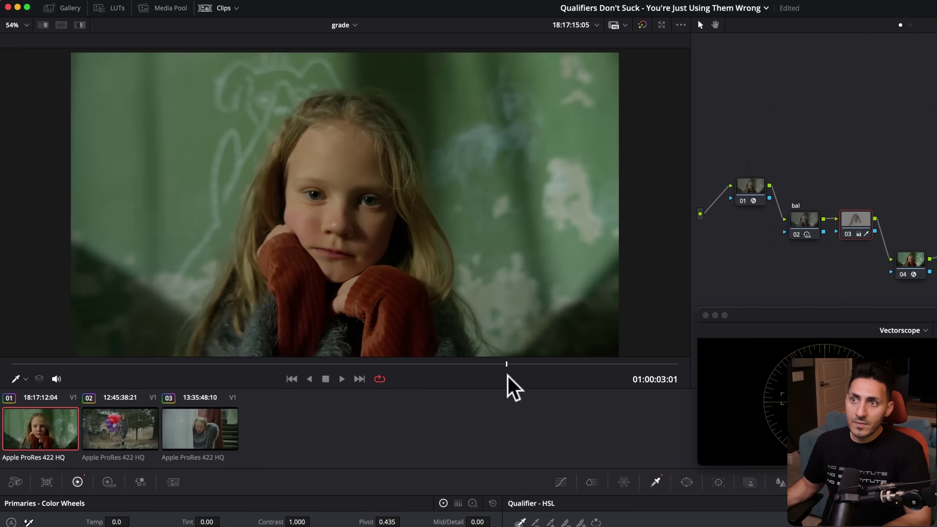
# Step: Play the first shot from near its start to review the softened skin key
pyautogui.click(250, 264)
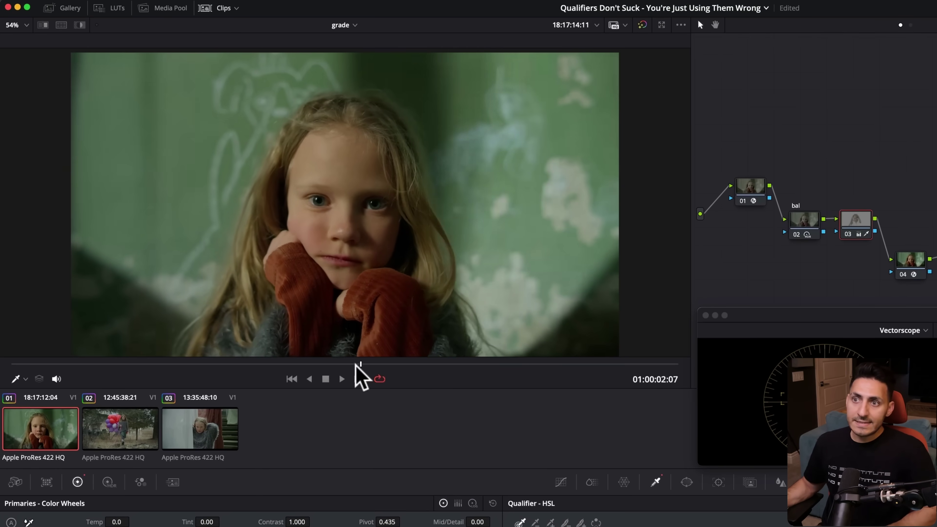
pyautogui.click(63, 364)
pyautogui.press('space')
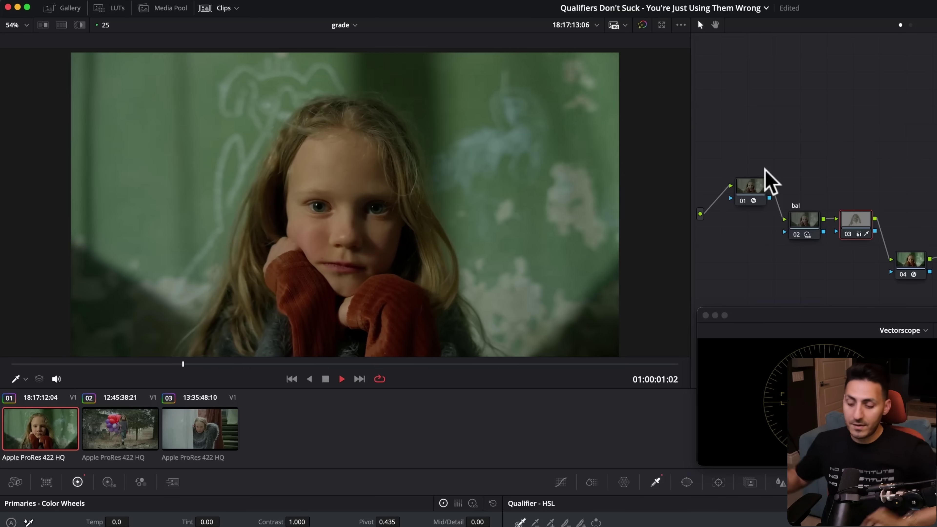
pyautogui.press('space')
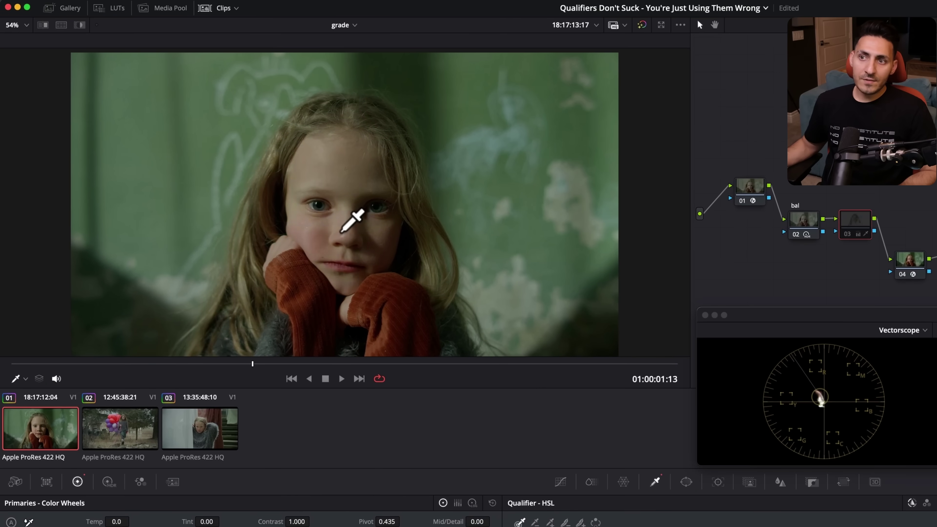
# Step: Sample the girl's facial skin into the node 03 qualifier and replay the shot to check it
pyautogui.click(344, 232)
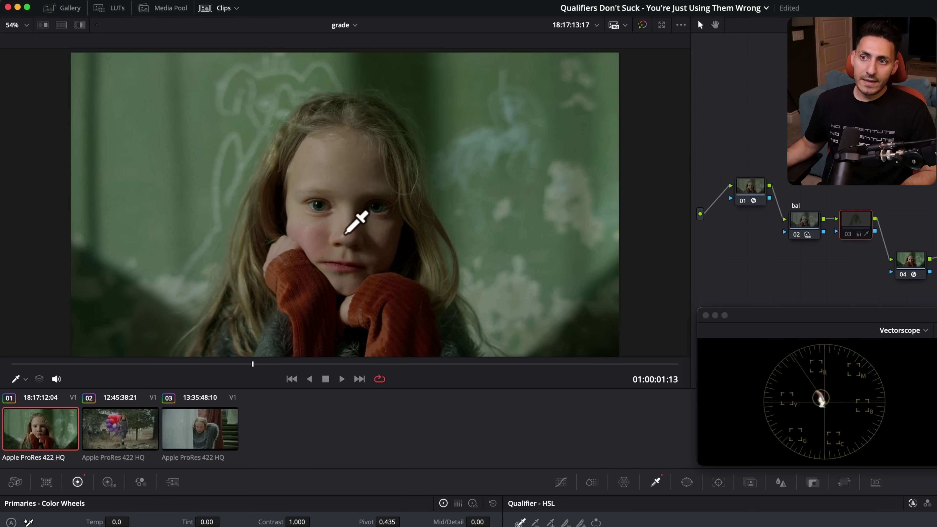
pyautogui.click(354, 303)
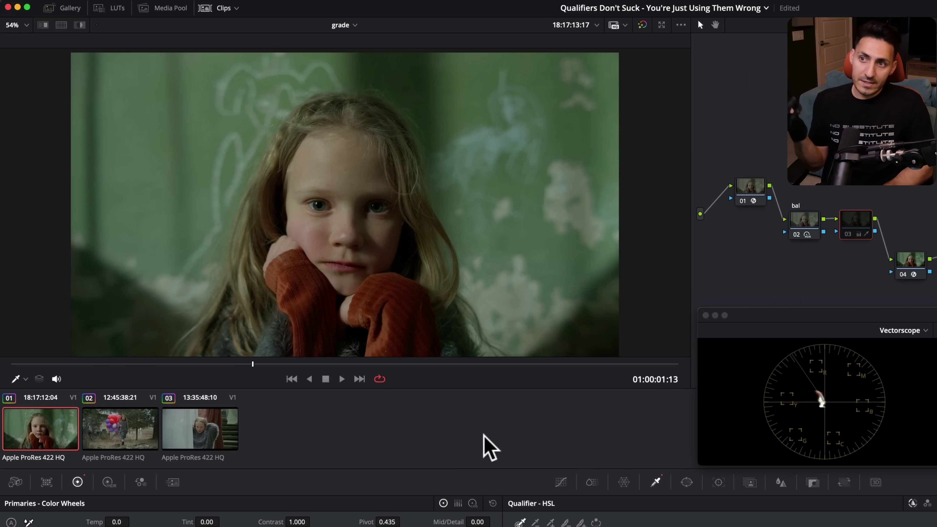
pyautogui.press('space')
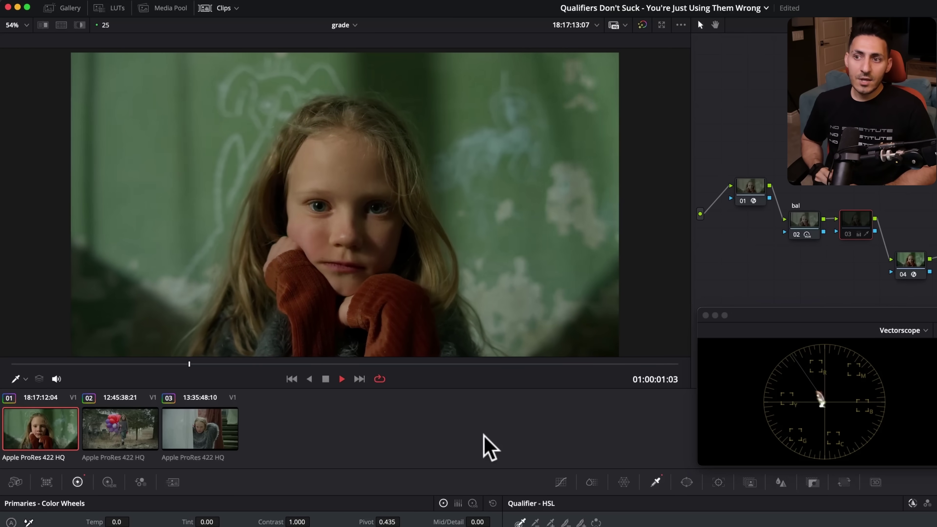
pyautogui.press('space')
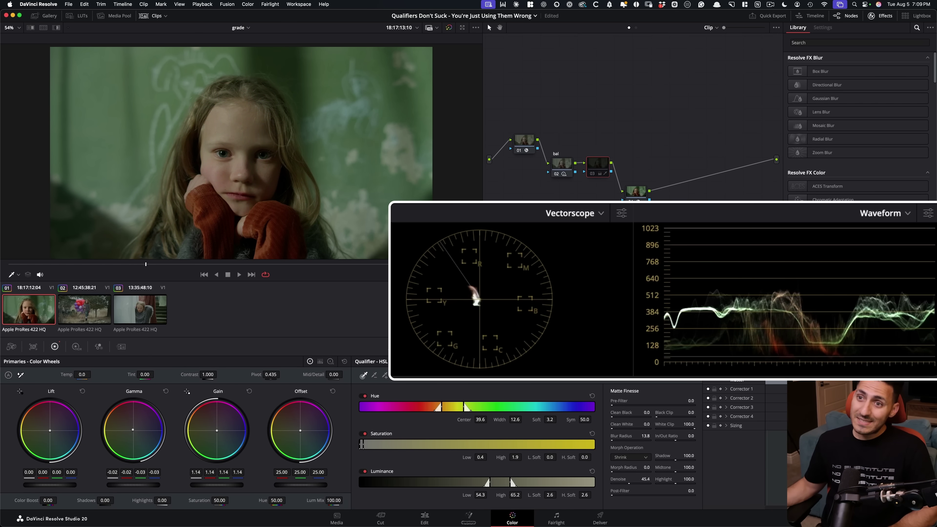
# Step: Take a last look later in the first shot, then select clip 02, the balloon shot
pyautogui.click(335, 265)
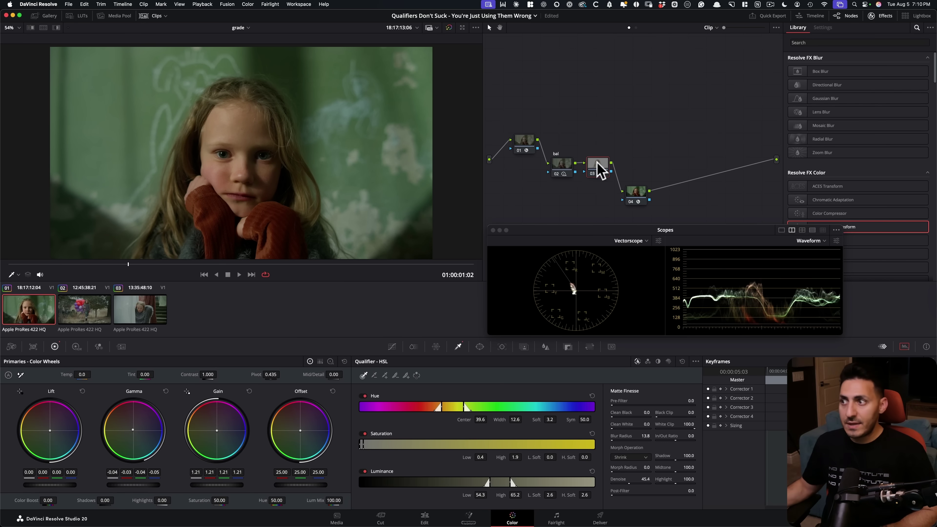
pyautogui.click(86, 314)
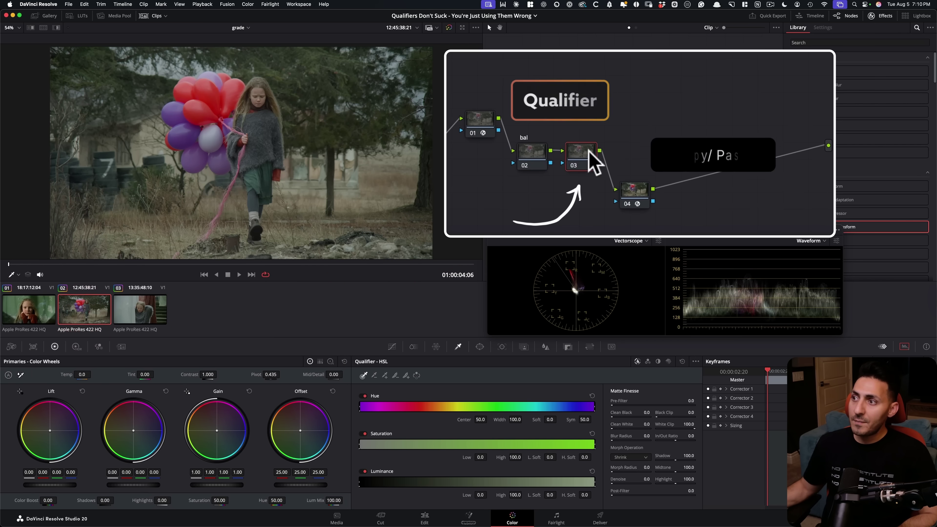
# Step: Paste the skin-qualifier grade onto the balloon shot and flip the matte view while skimming it
pyautogui.press('super+v')
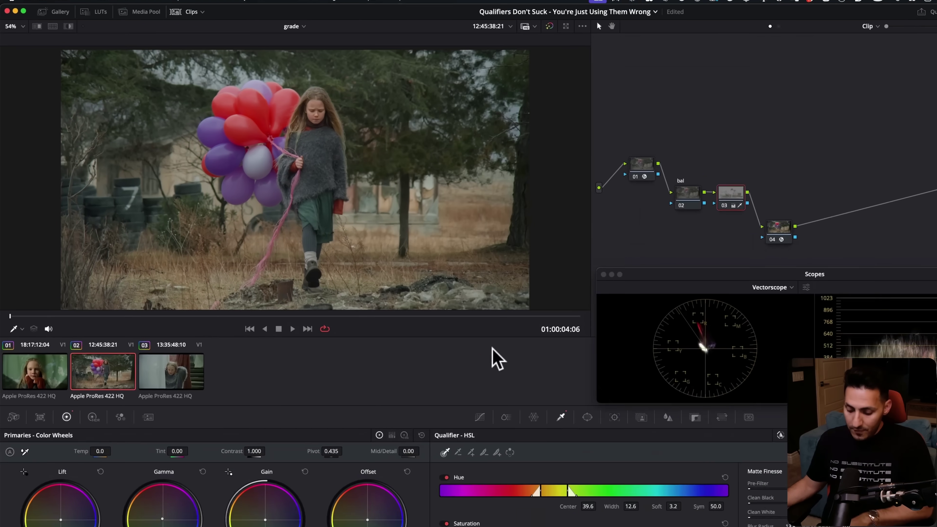
pyautogui.hotkey('shift', 'h')
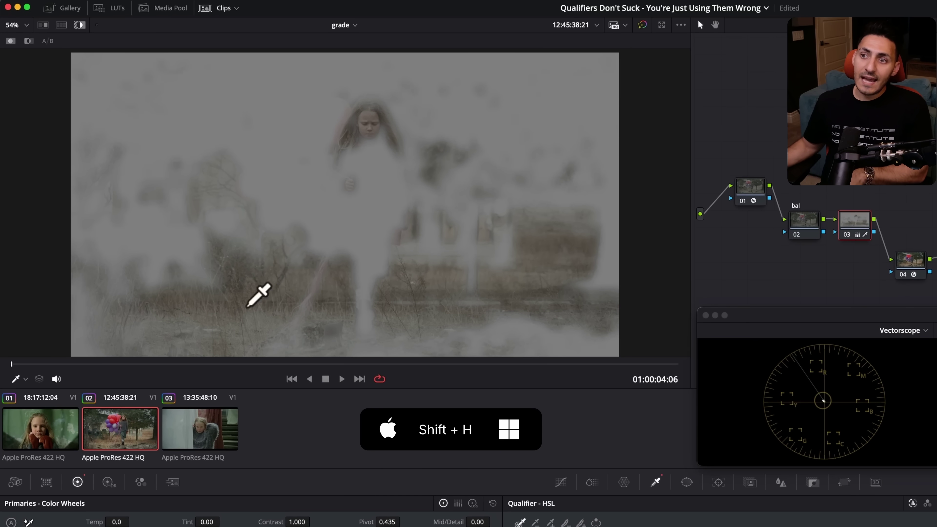
pyautogui.hotkey('shift', 'h')
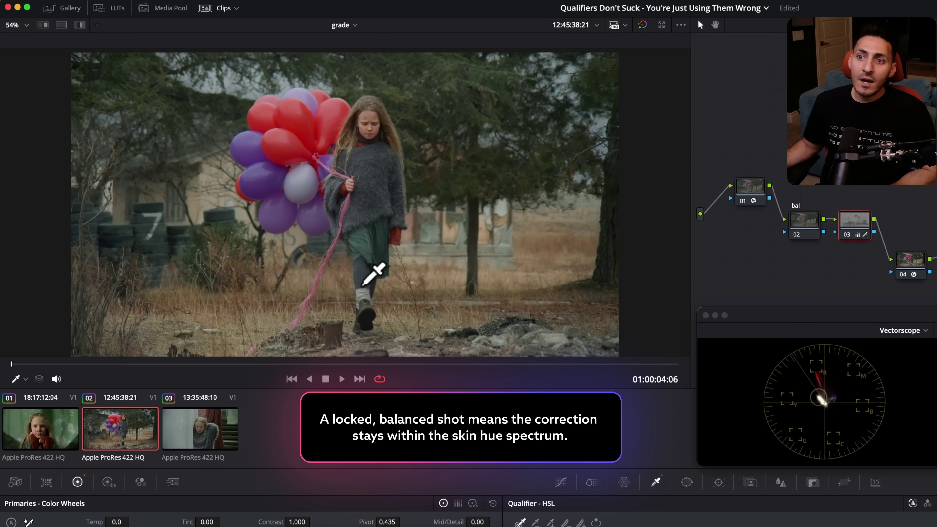
pyautogui.hotkey('shift', 'h')
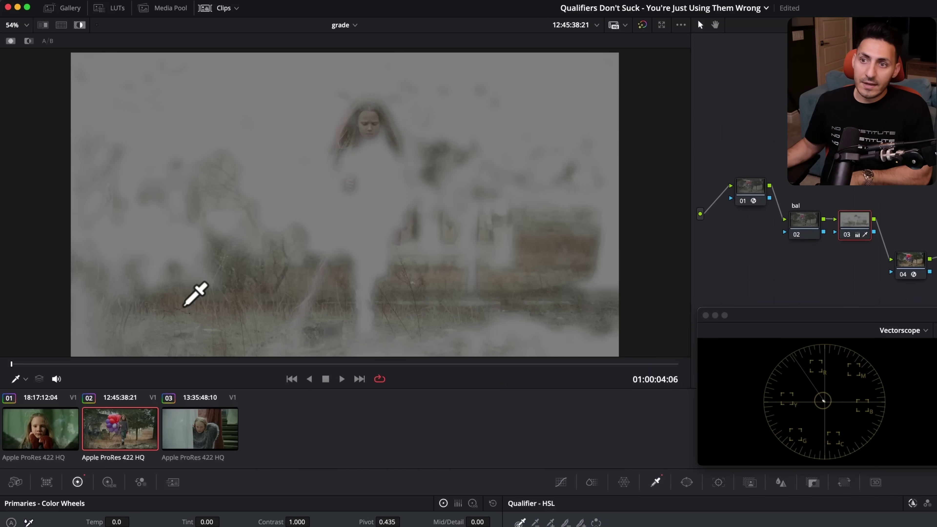
pyautogui.hotkey('shift', 'h')
pyautogui.hotkey('shift', 'h')
pyautogui.moveTo(206, 364); pyautogui.dragTo(31, 363)
pyautogui.hotkey('shift', 'h')
# Step: Play the balloon shot, zoom in near its end to inspect skin, then select clip 03
pyautogui.click(342, 378)
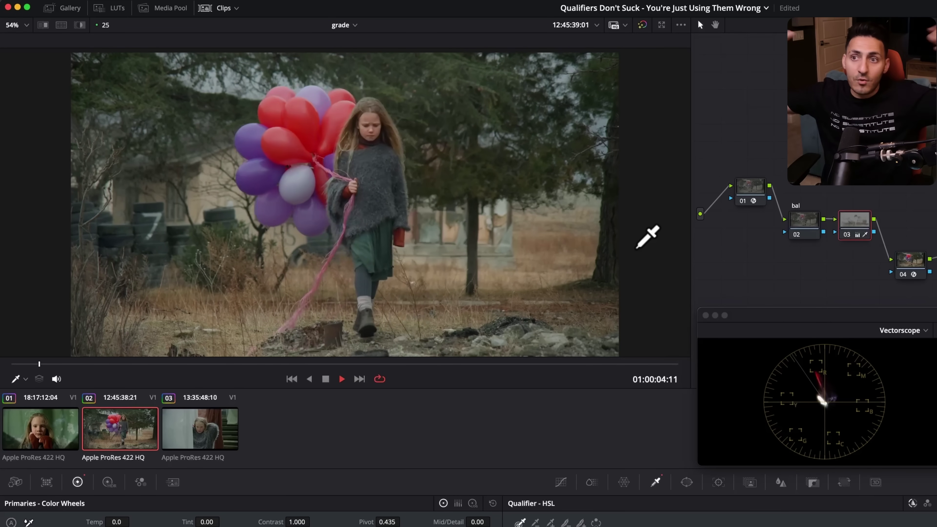
pyautogui.press('space')
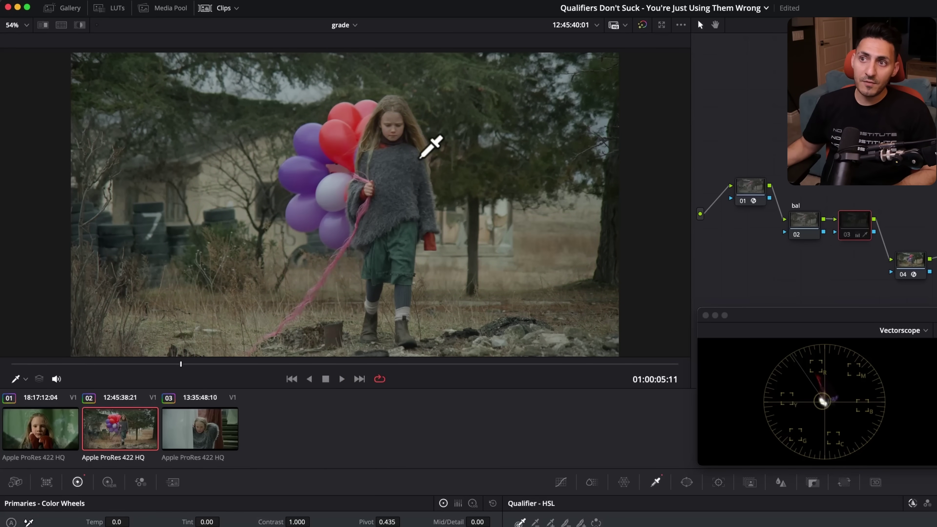
pyautogui.click(379, 363)
pyautogui.moveTo(389, 367); pyautogui.dragTo(592, 373)
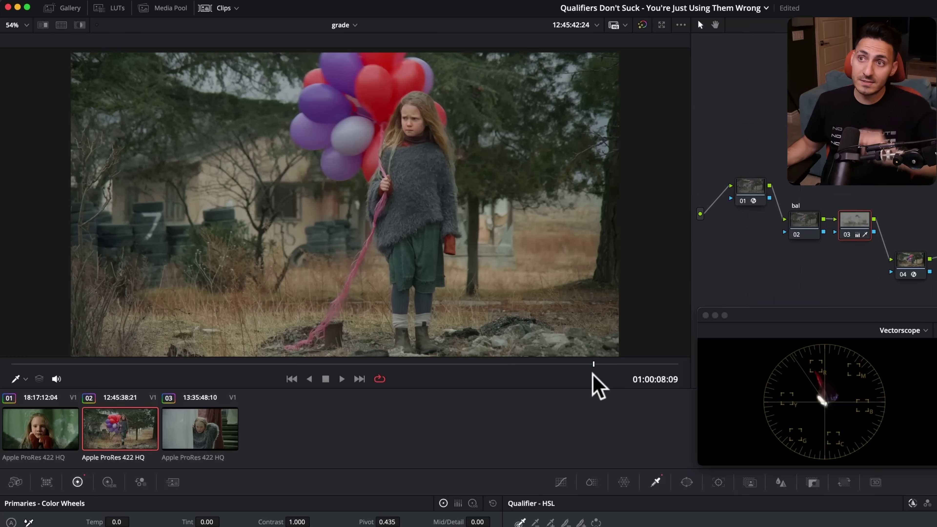
pyautogui.scroll(5, 445, 110)
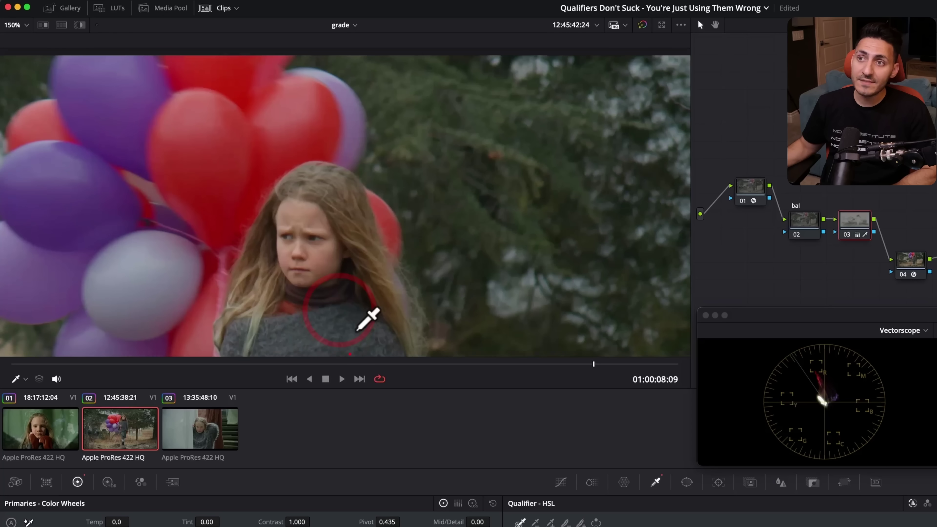
pyautogui.click(558, 168)
pyautogui.click(433, 251)
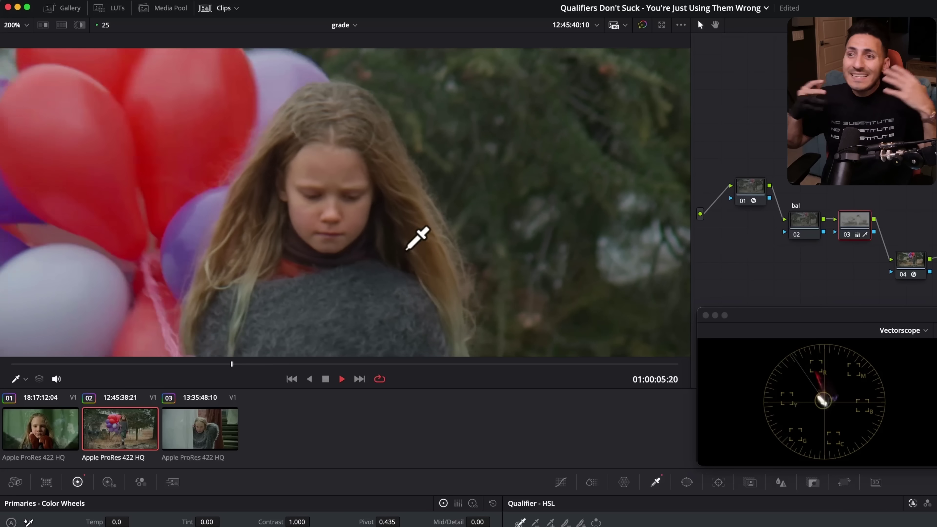
pyautogui.hotkey('shift', 'z')
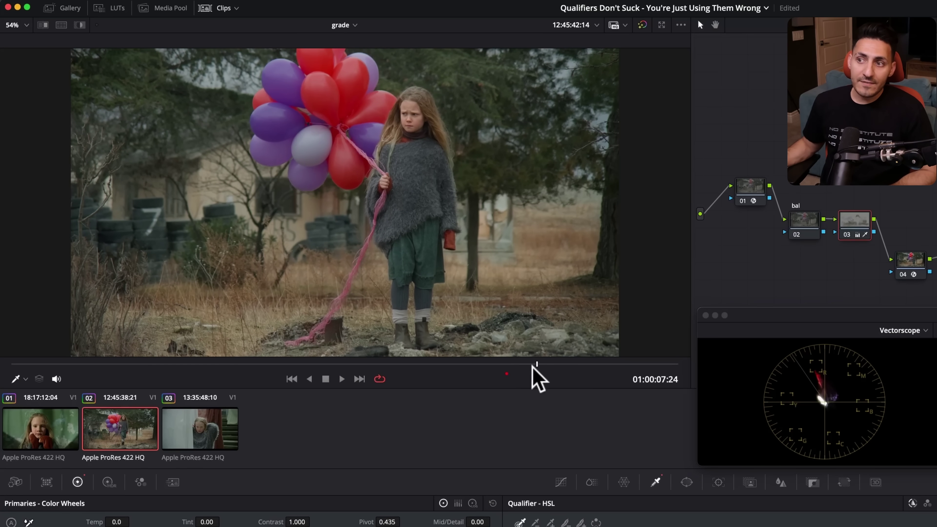
pyautogui.click(181, 438)
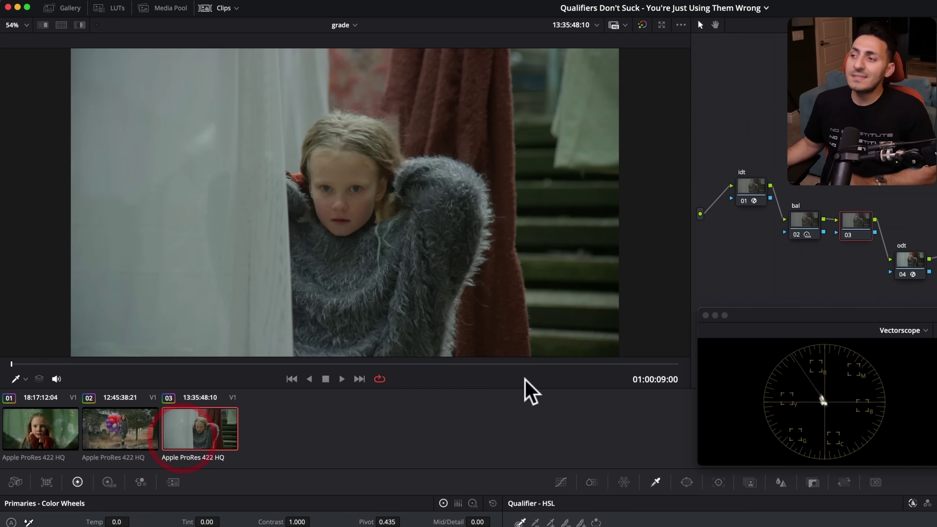
# Step: Paste the softened skin-qualifier grade onto clip 03's node 03 and check its skin matte
pyautogui.click(854, 222)
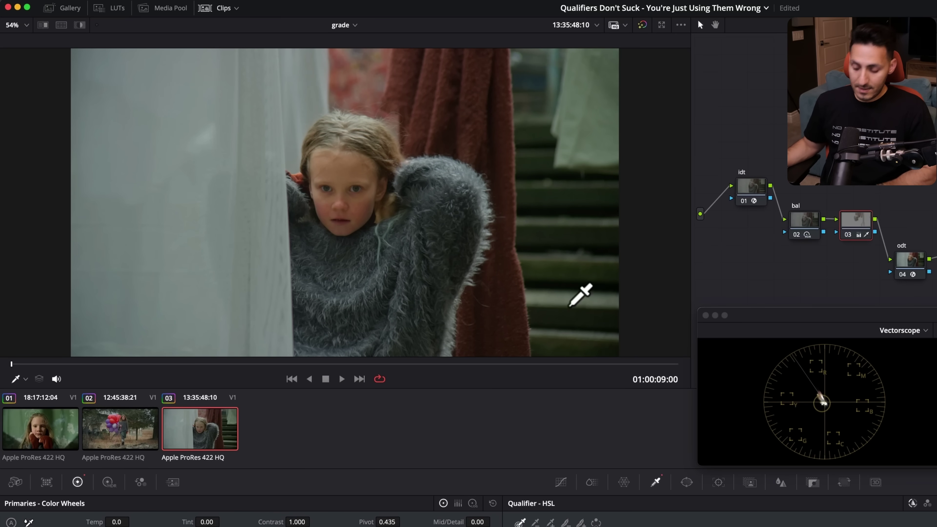
pyautogui.click(569, 306)
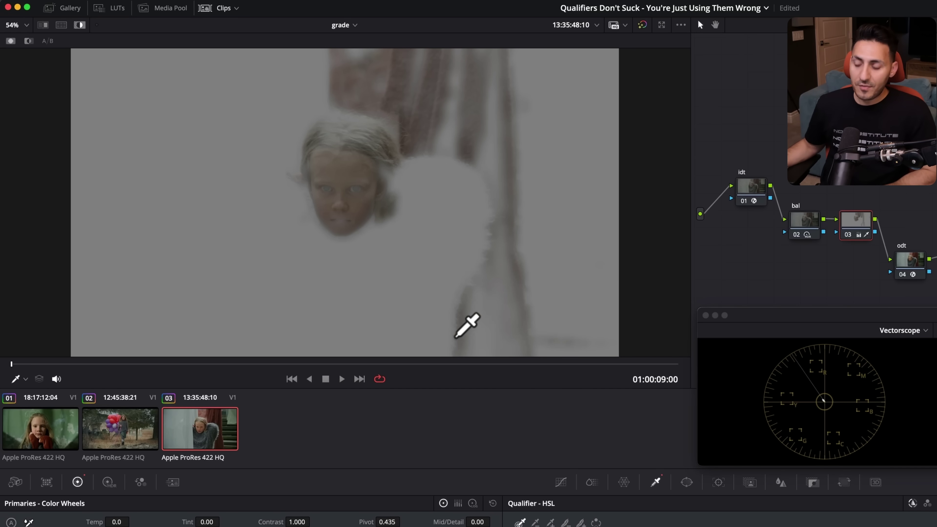
pyautogui.hotkey('shift', 'h')
# Step: Play back the third shot, the girl beside the curtain, to review the graded skin tones
pyautogui.press('space')
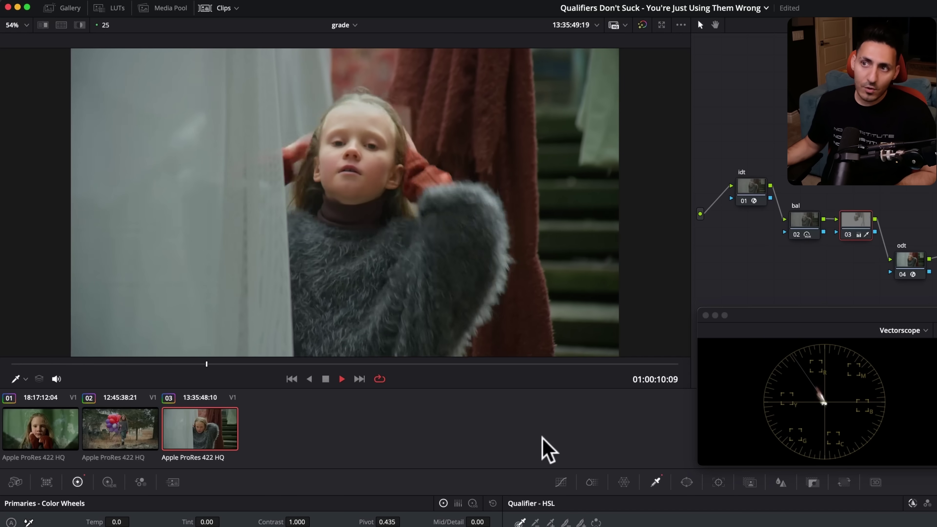
pyautogui.press('space')
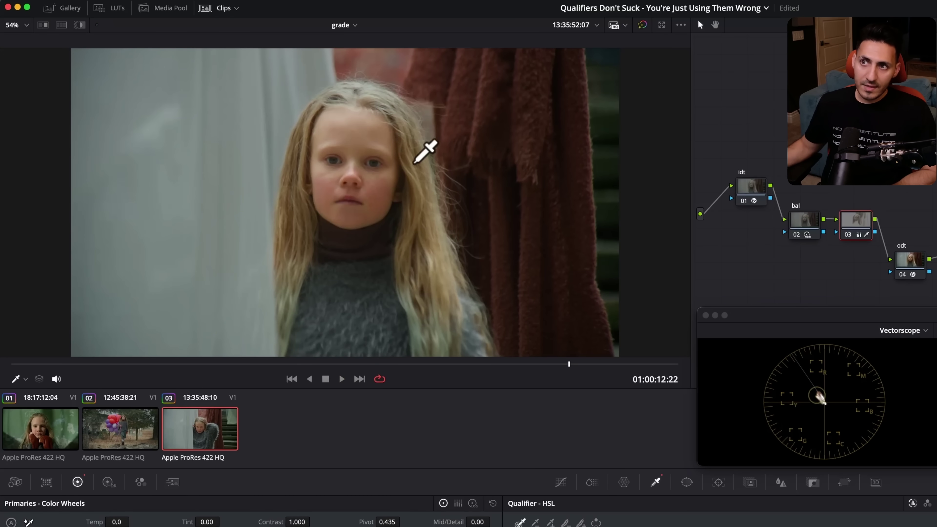
pyautogui.press('space')
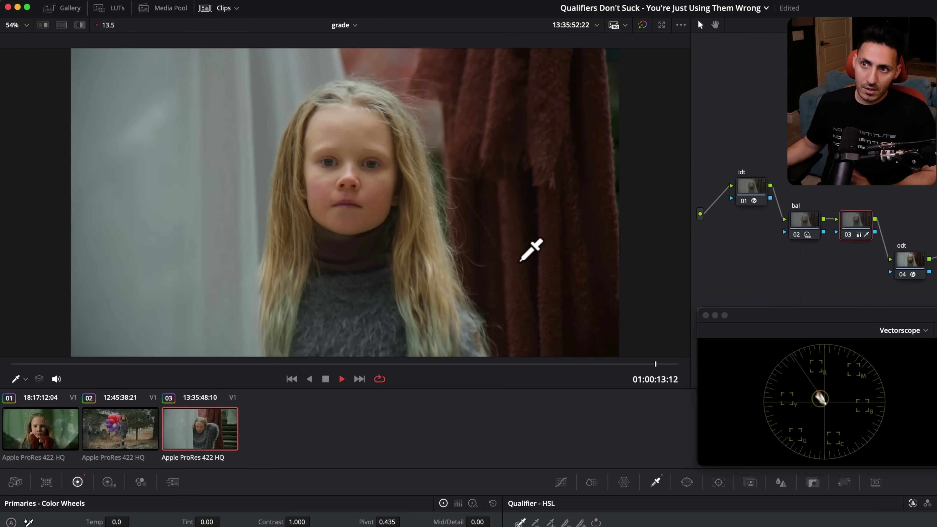